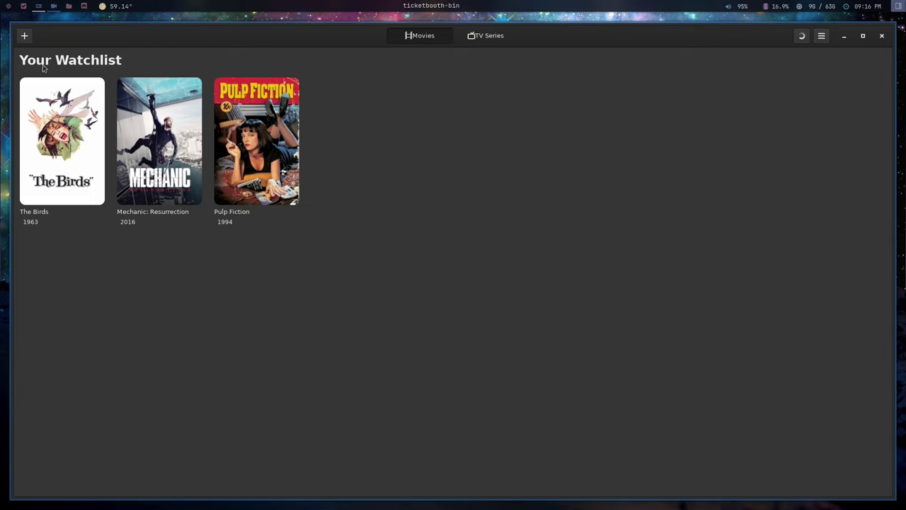
Step: Search The Movie Database for 'Gangs of New York' and add the 2002 film to the watchlist
click(28, 38)
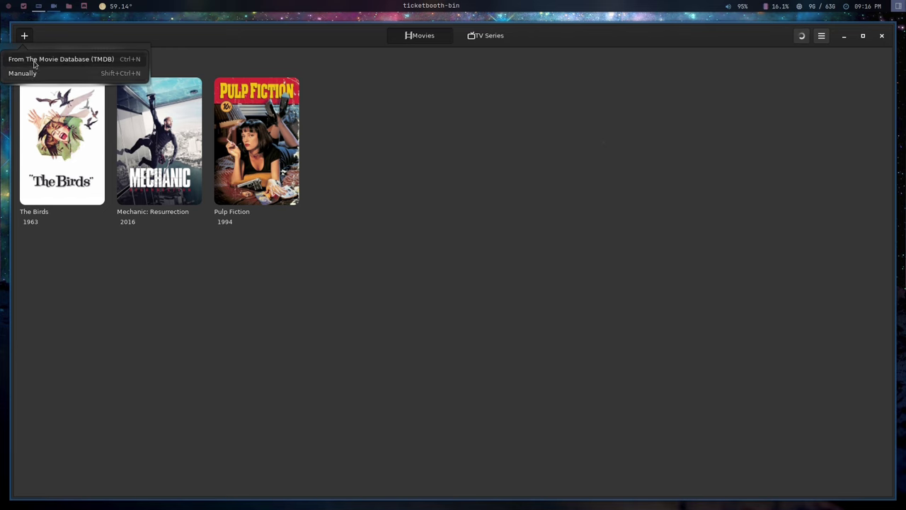
click(33, 61)
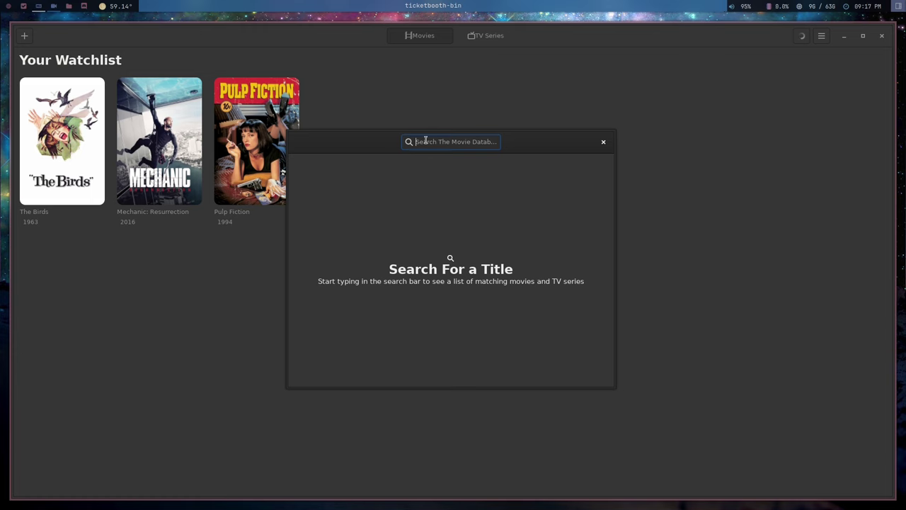
text(Gangs of New York)
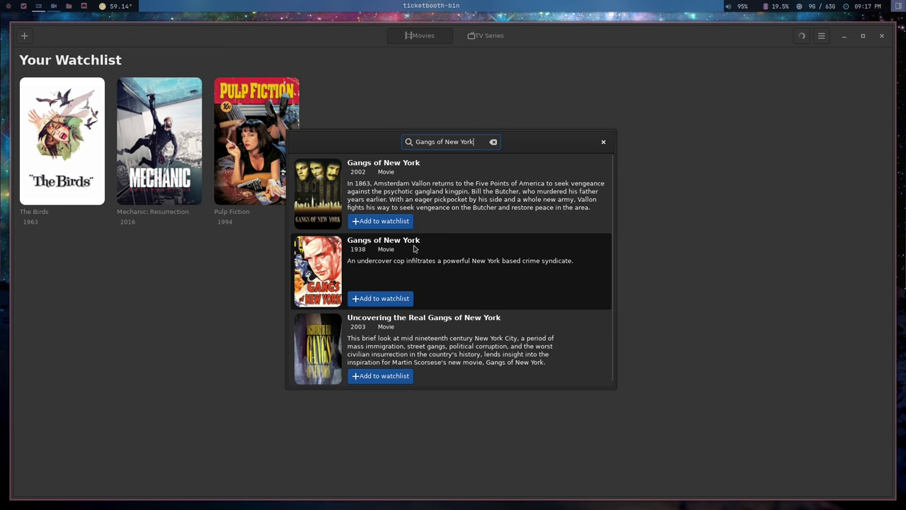
click(391, 222)
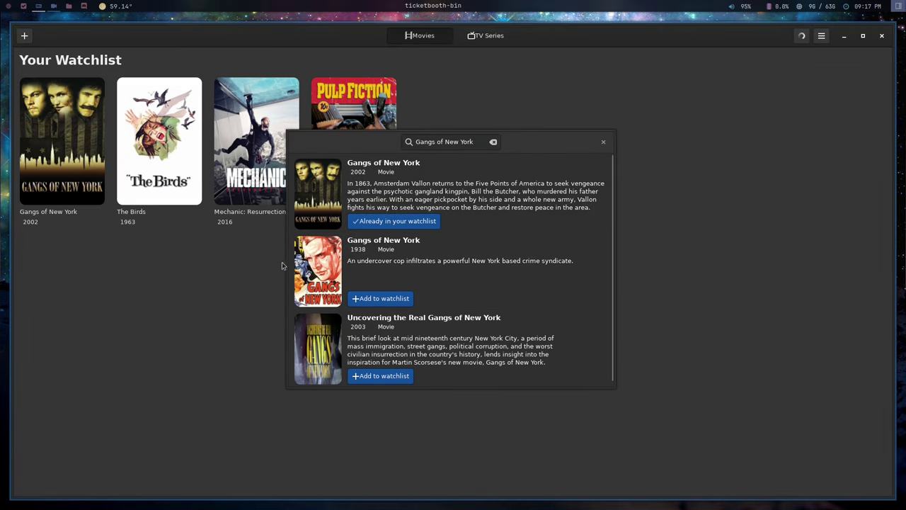
drag(475, 141, 417, 141)
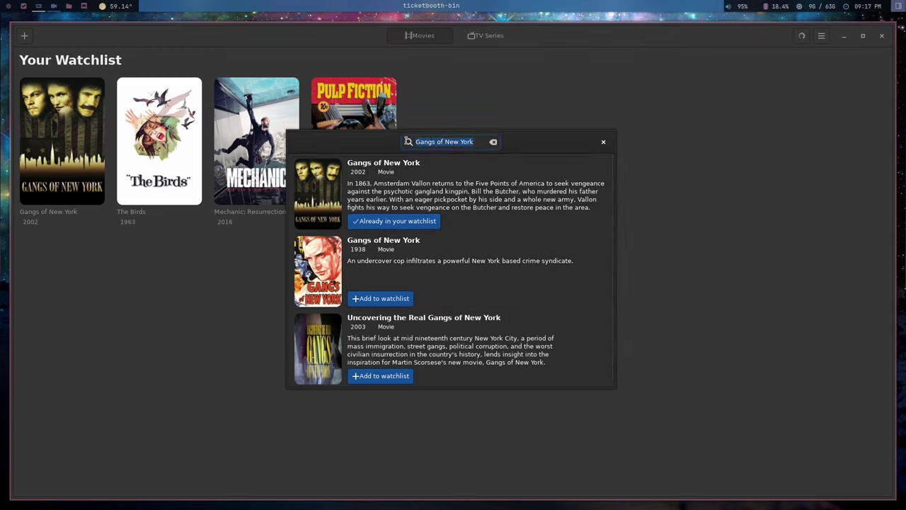
Step: Search 'NCIS' and add the 2003 NCIS series to the watchlist
text(NCIS)
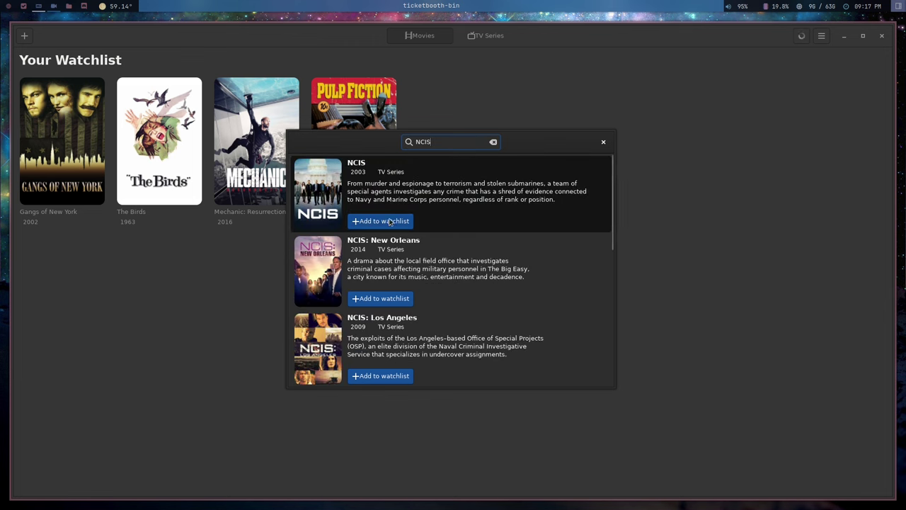
click(391, 222)
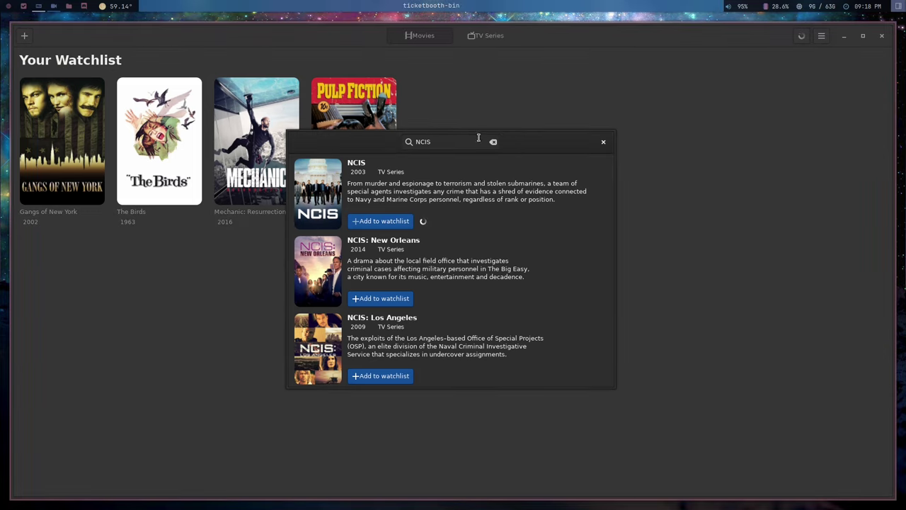
Step: Close the search, mark Gangs of New York as watched, and return to the Movies watchlist
click(604, 142)
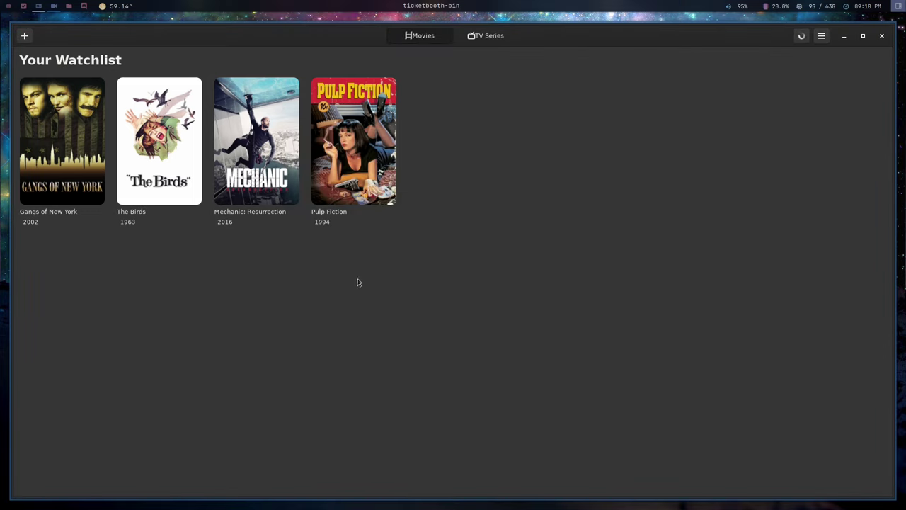
click(48, 137)
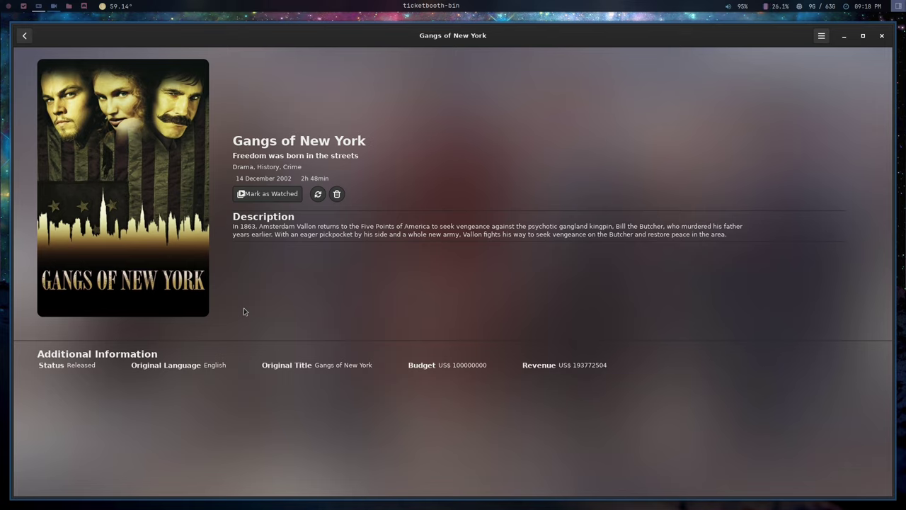
click(275, 195)
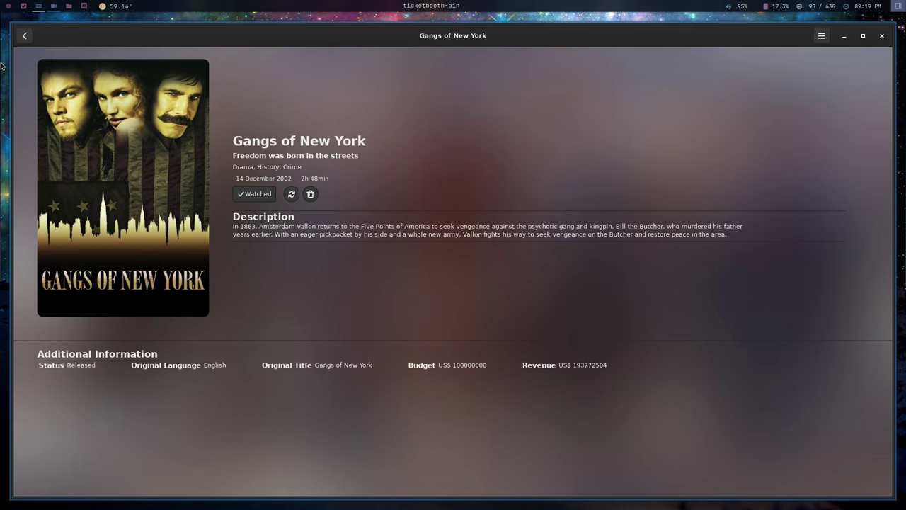
click(25, 36)
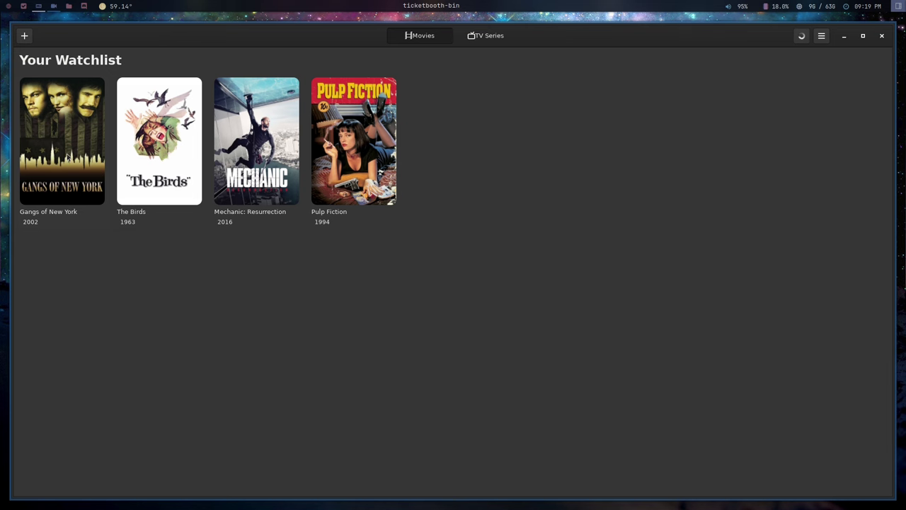
Step: Revisit the Gangs of New York page, then switch to the TV Series watchlist
click(68, 158)
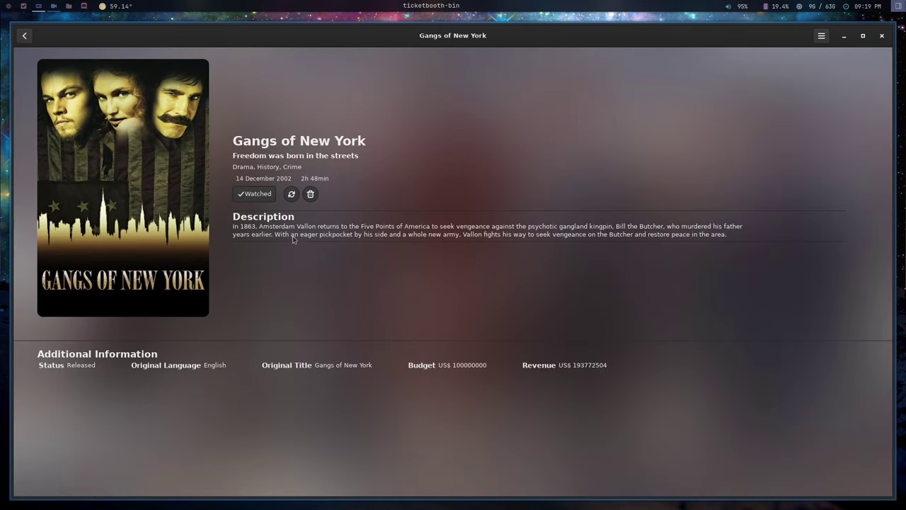
click(24, 36)
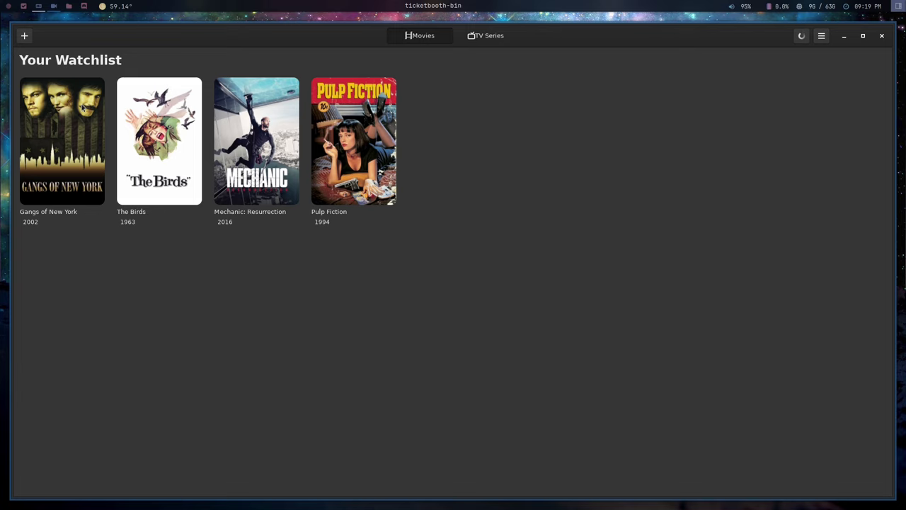
click(80, 111)
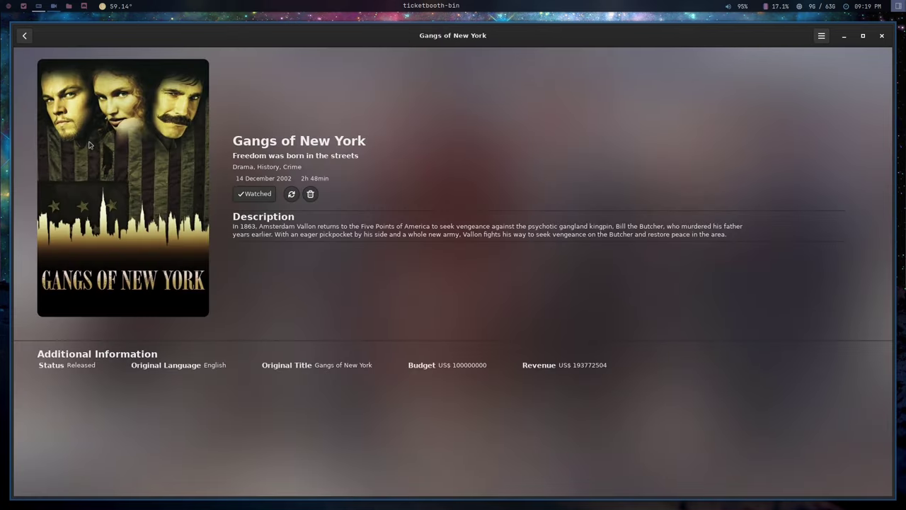
key(Escape)
click(481, 35)
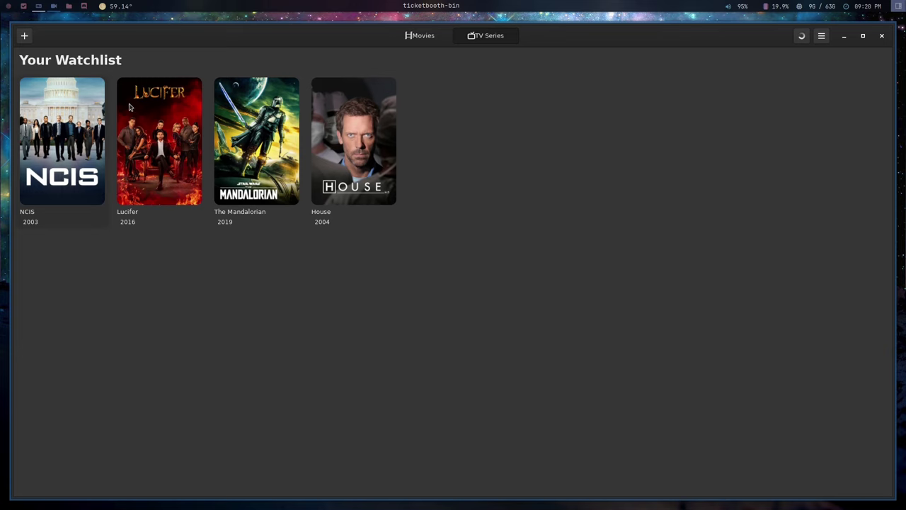
Step: Open NCIS and expand Season 1 to browse its 23 episodes, starting with Yankee White
click(102, 133)
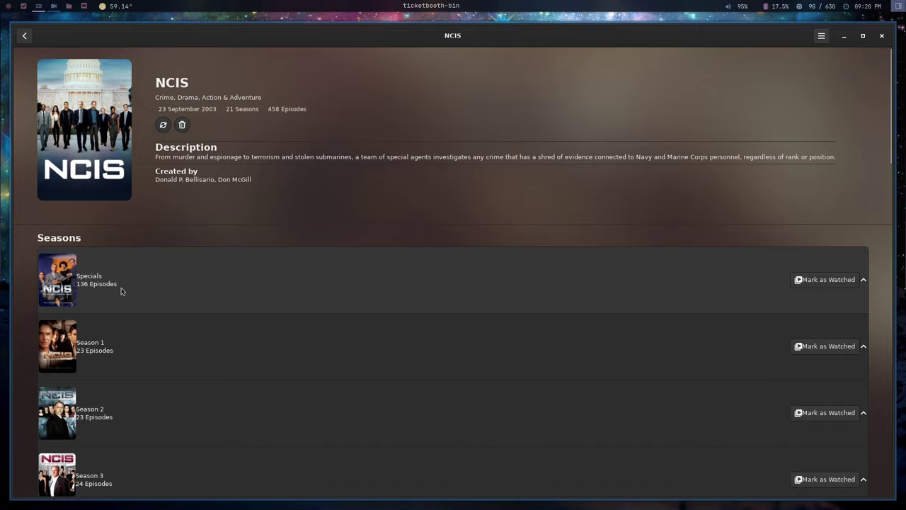
scroll(121, 290, down, 1)
click(104, 312)
scroll(132, 300, down, 8)
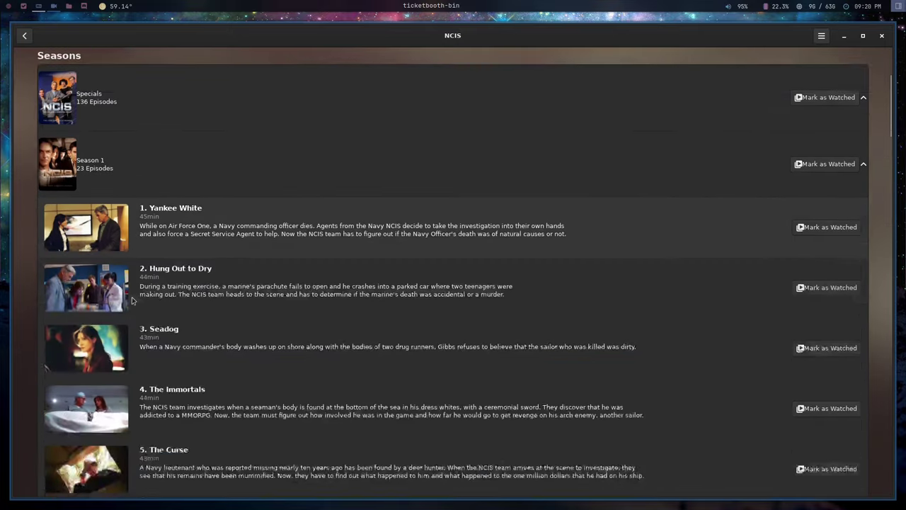
scroll(132, 300, down, 3)
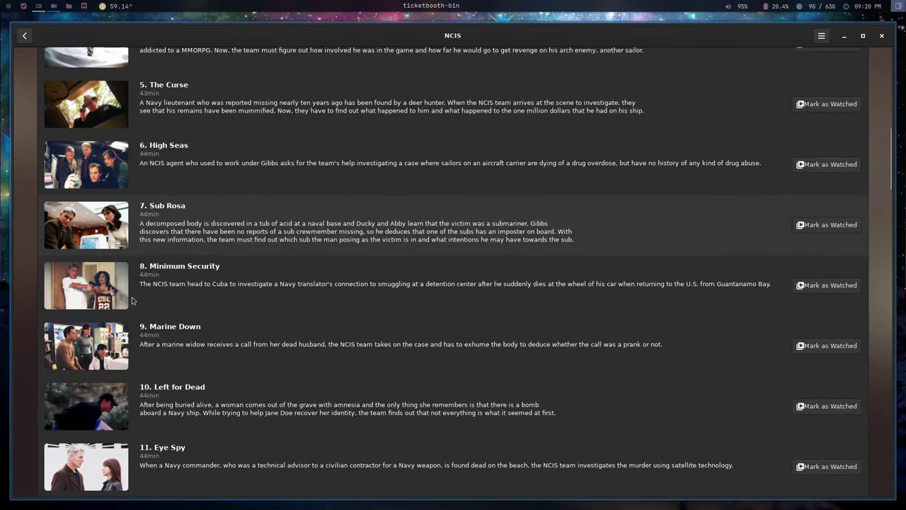
scroll(131, 297, down, 10)
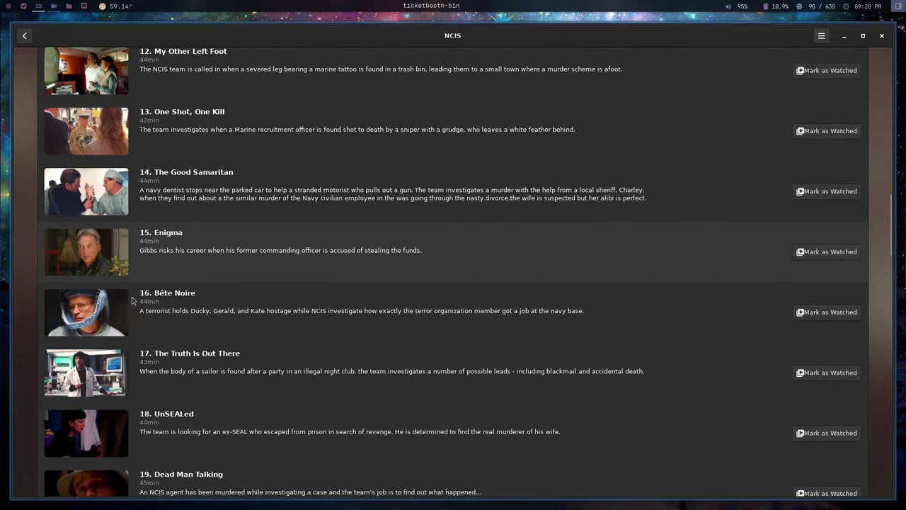
scroll(132, 297, down, 1)
scroll(131, 297, up, 15)
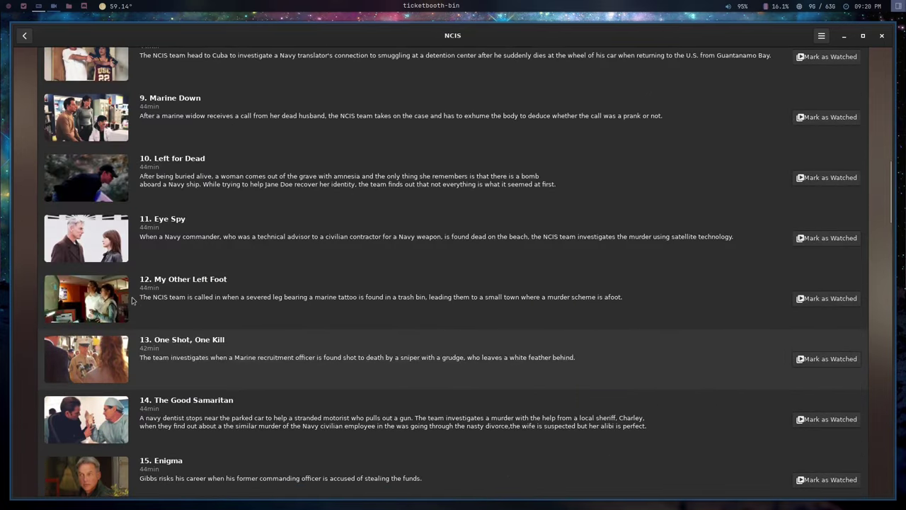
scroll(170, 308, up, 5)
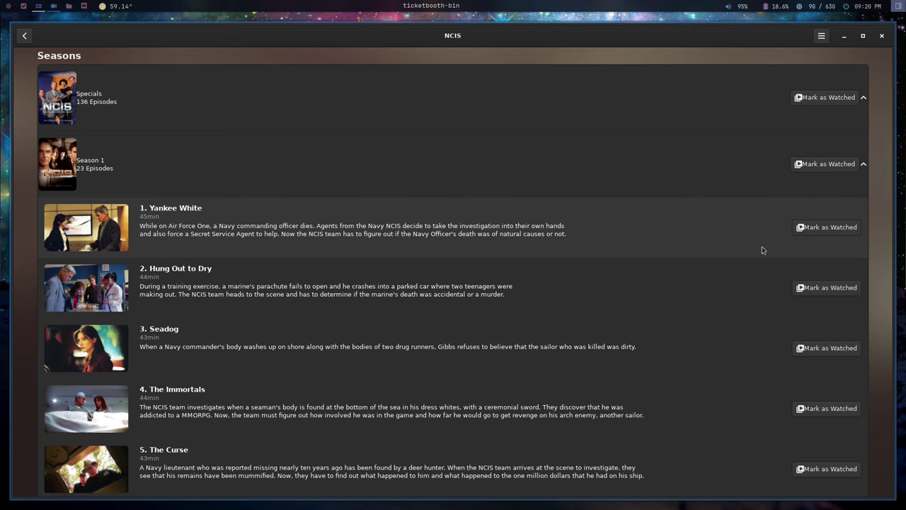
scroll(762, 246, up, 3)
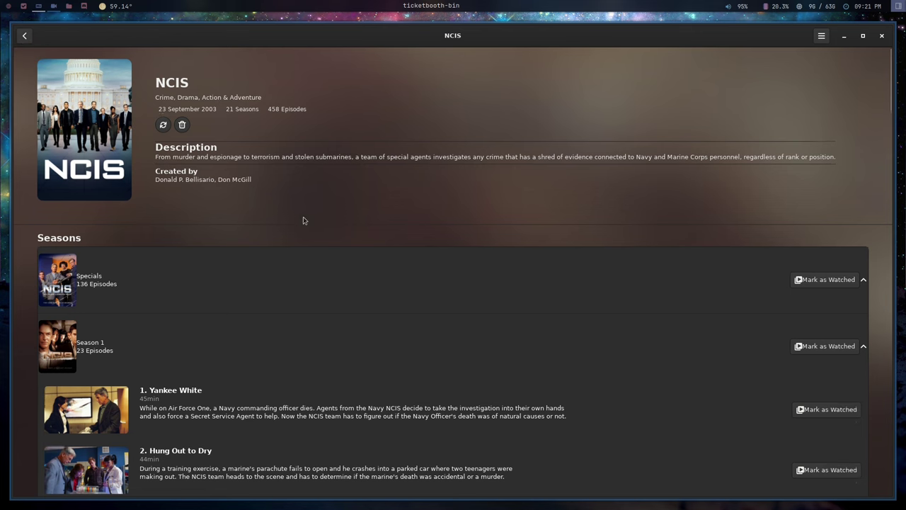
scroll(303, 216, down, 5)
scroll(579, 298, up, 4)
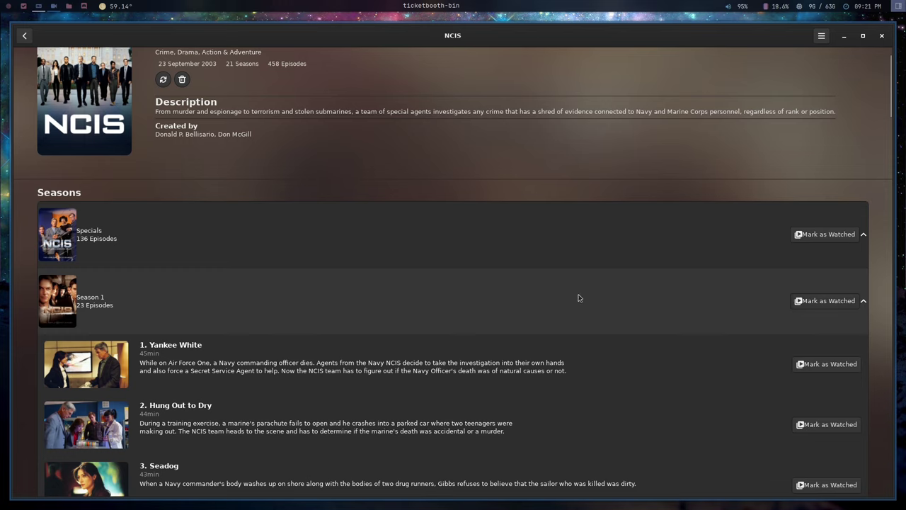
click(814, 303)
click(832, 303)
click(24, 37)
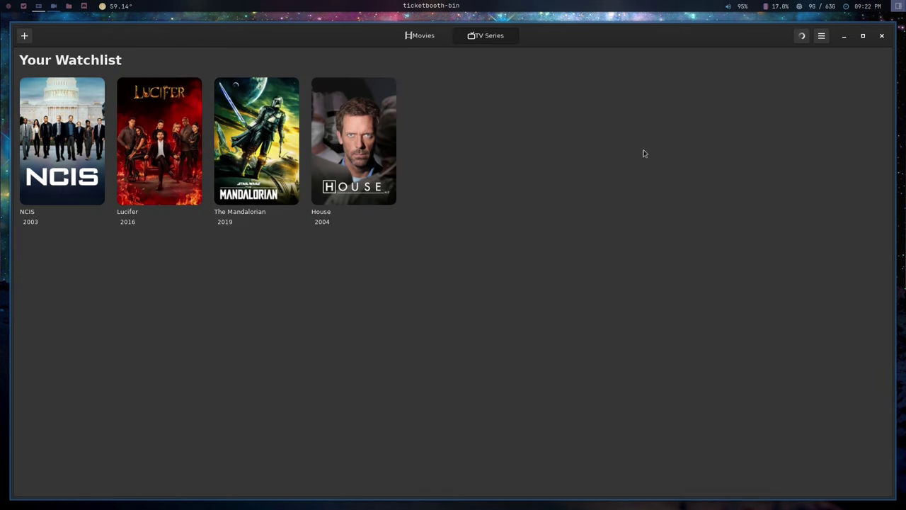
click(821, 35)
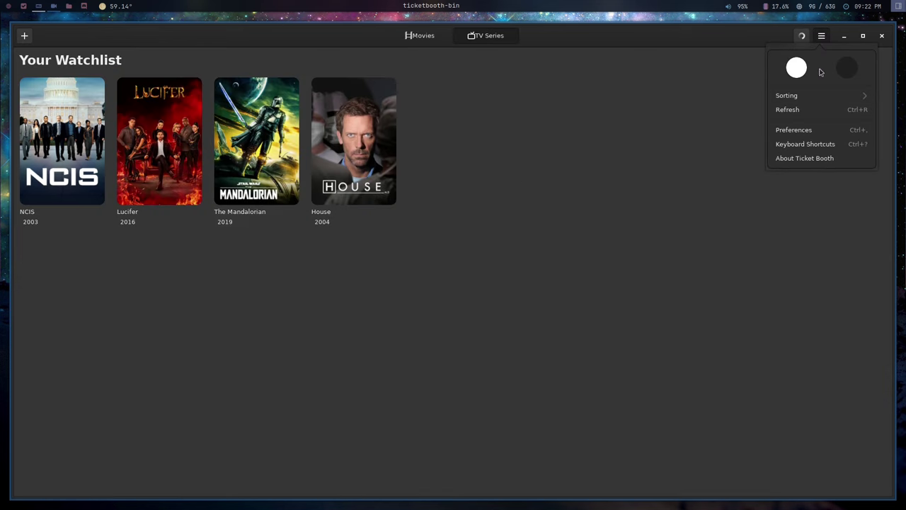
click(807, 130)
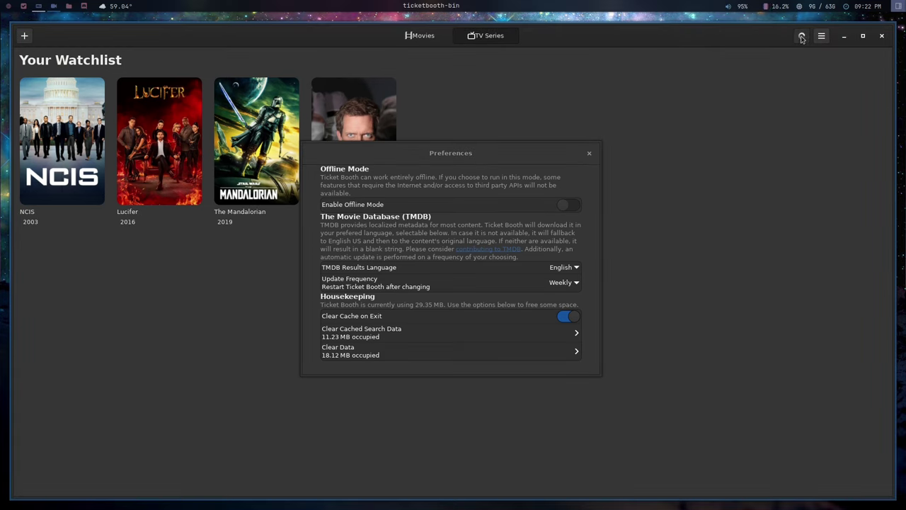
click(589, 153)
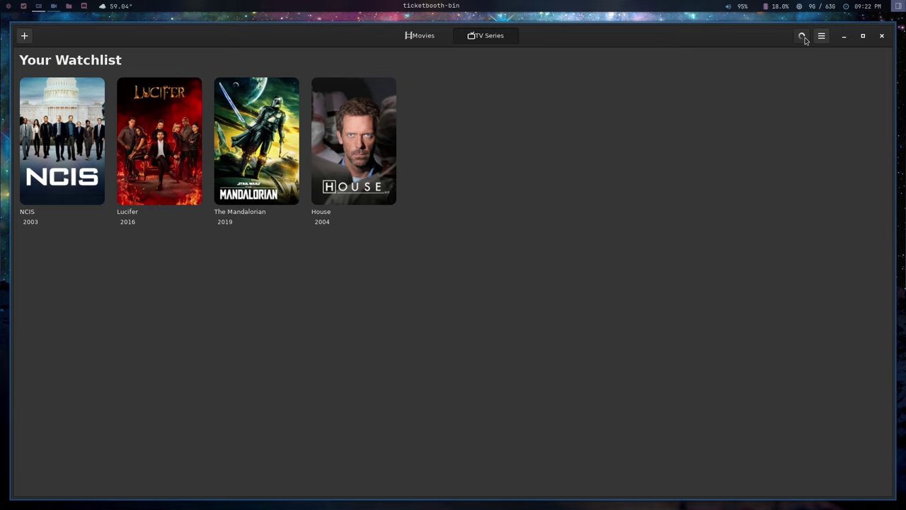
click(804, 38)
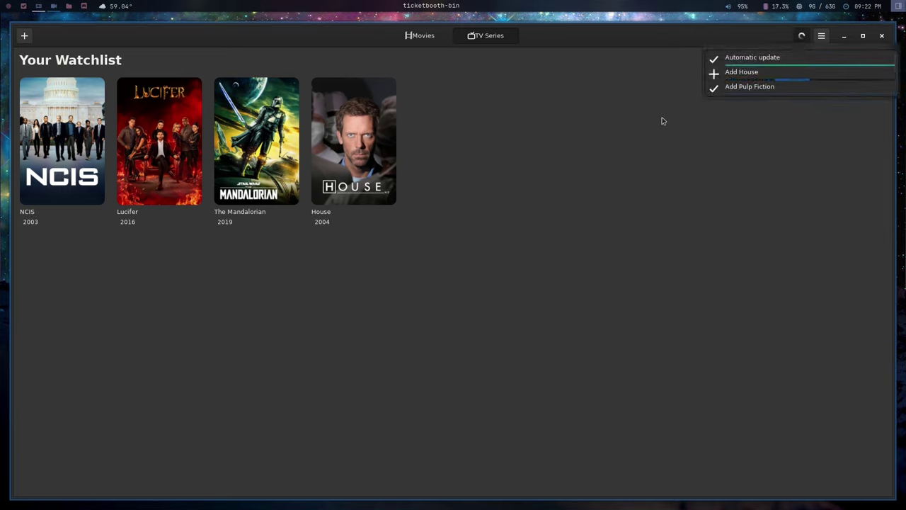
click(357, 145)
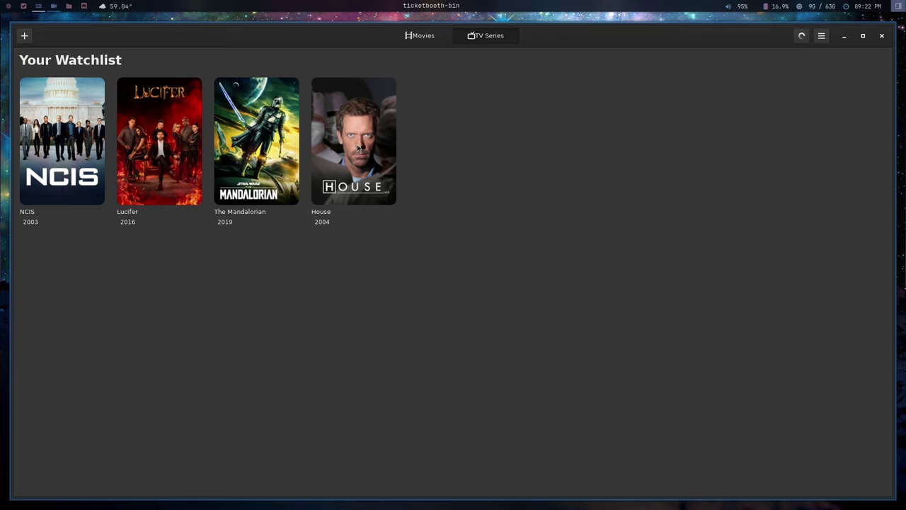
click(357, 145)
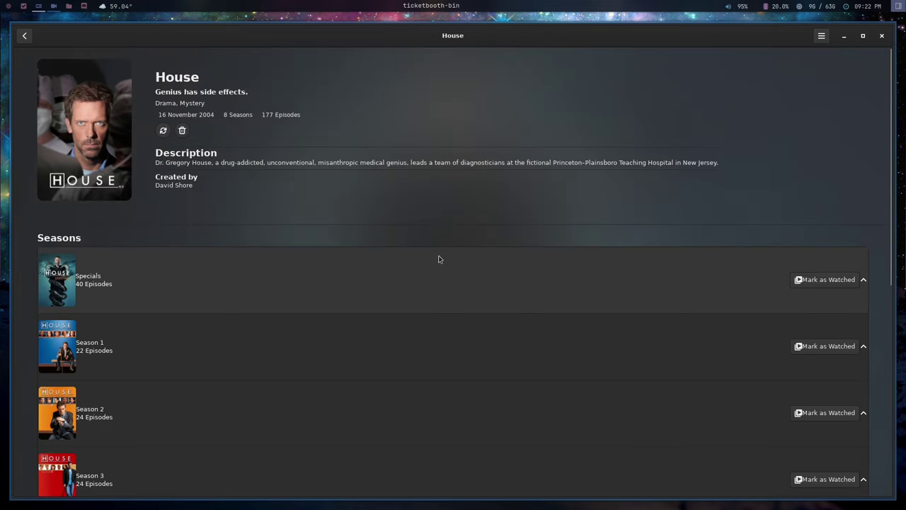
scroll(439, 259, down, 10)
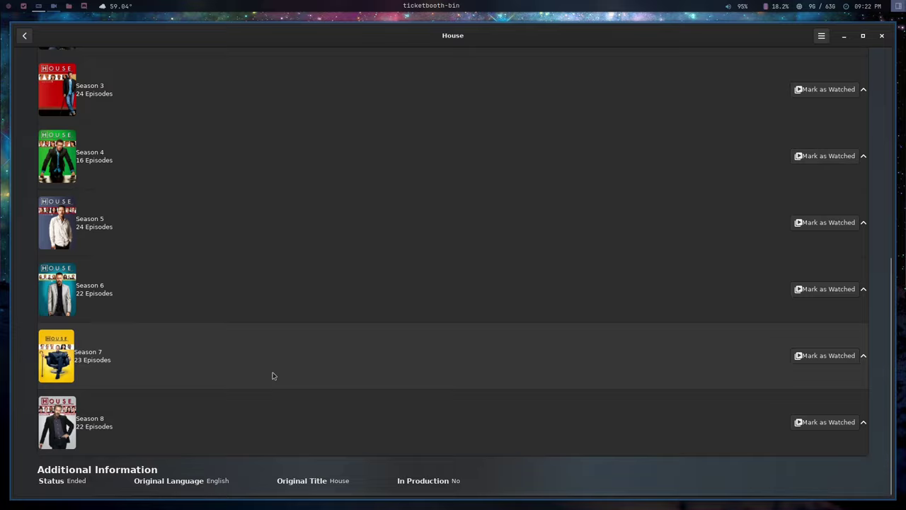
click(215, 403)
scroll(219, 406, down, 5)
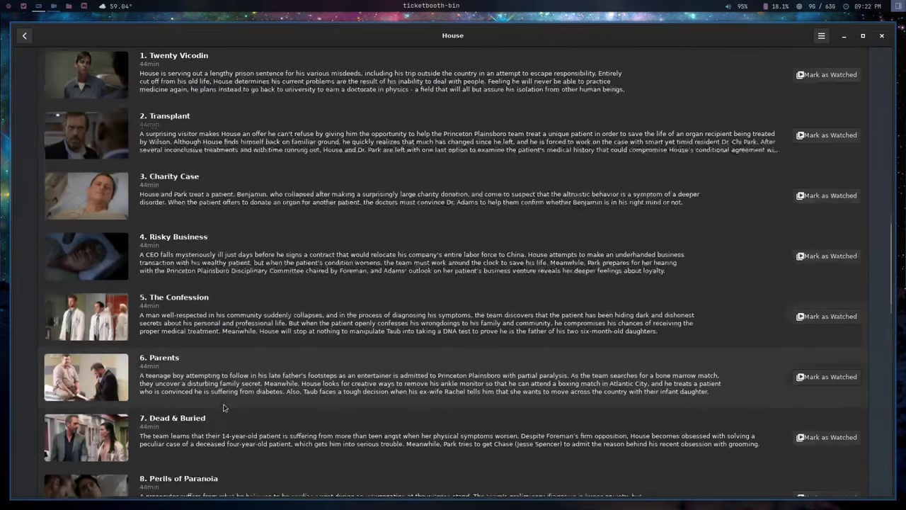
scroll(223, 407, down, 15)
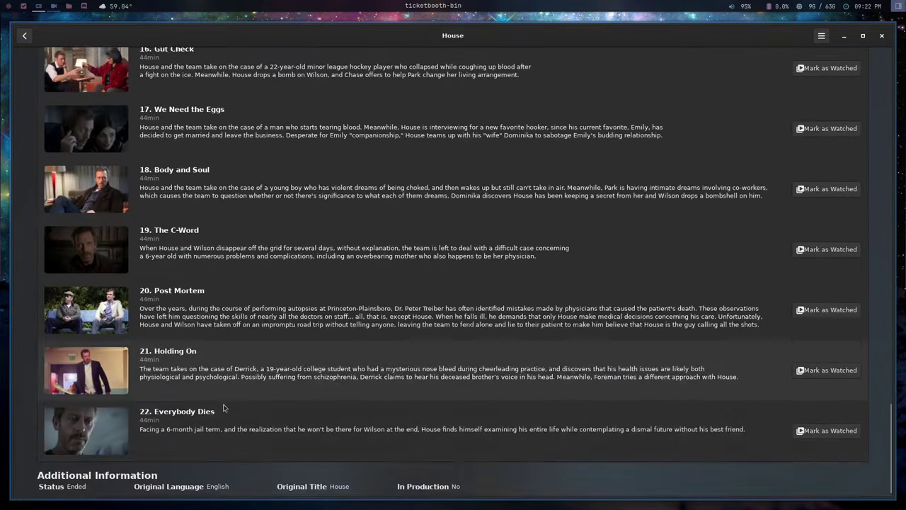
scroll(223, 407, up, 20)
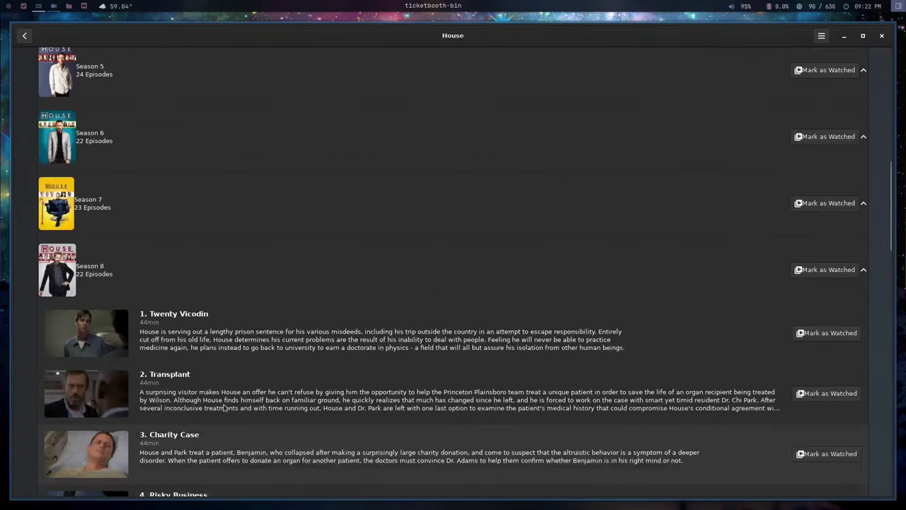
click(24, 36)
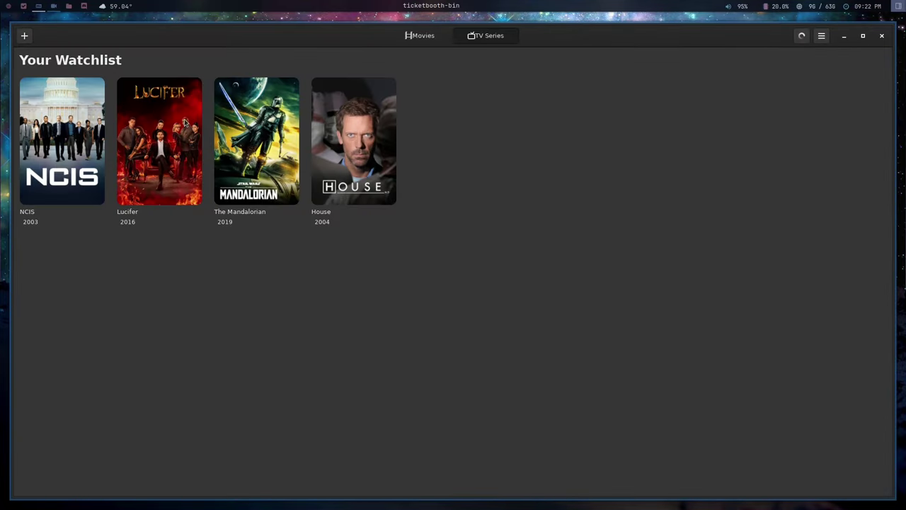
click(801, 35)
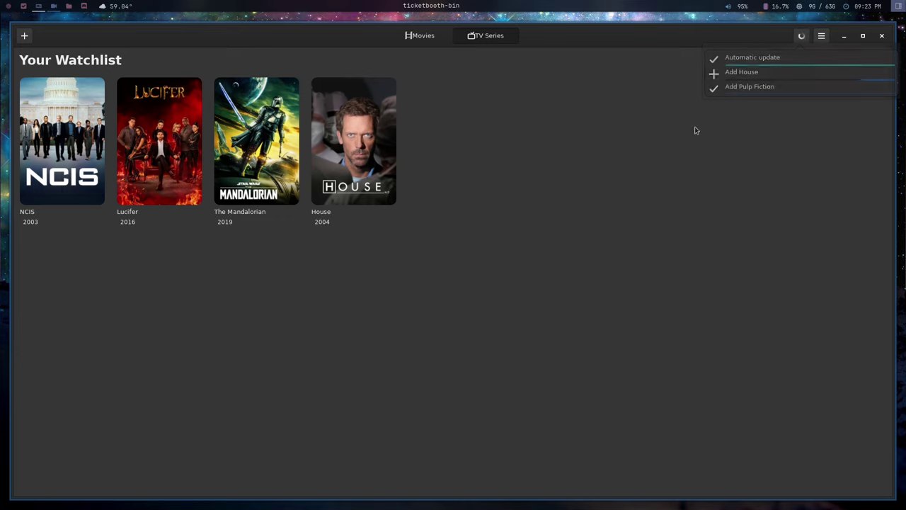
click(695, 130)
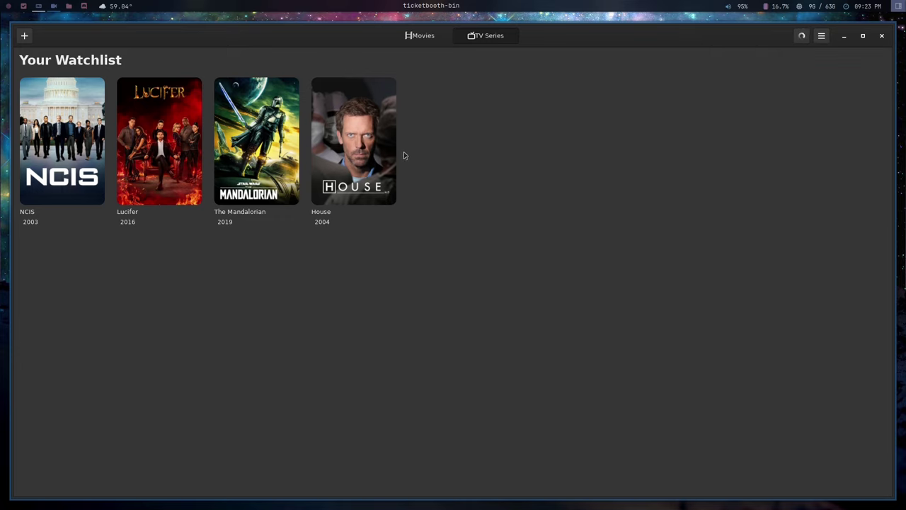
click(802, 36)
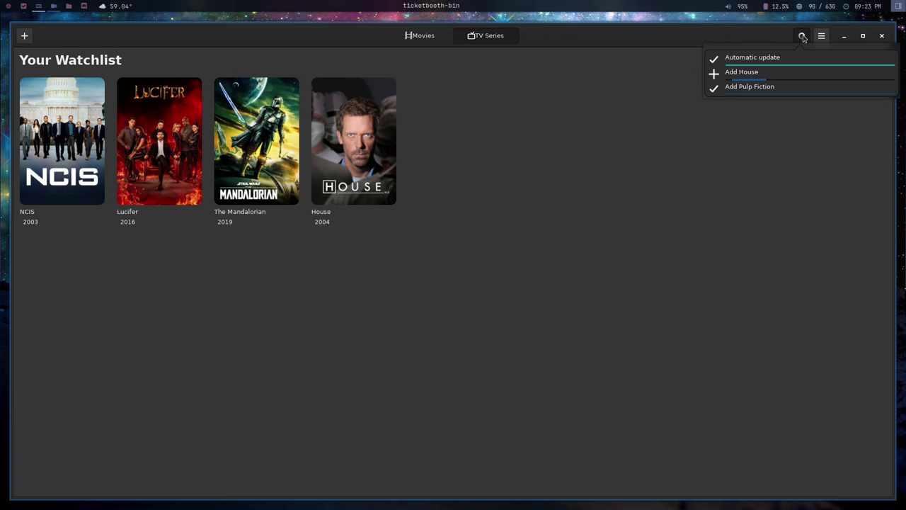
click(821, 36)
click(821, 36)
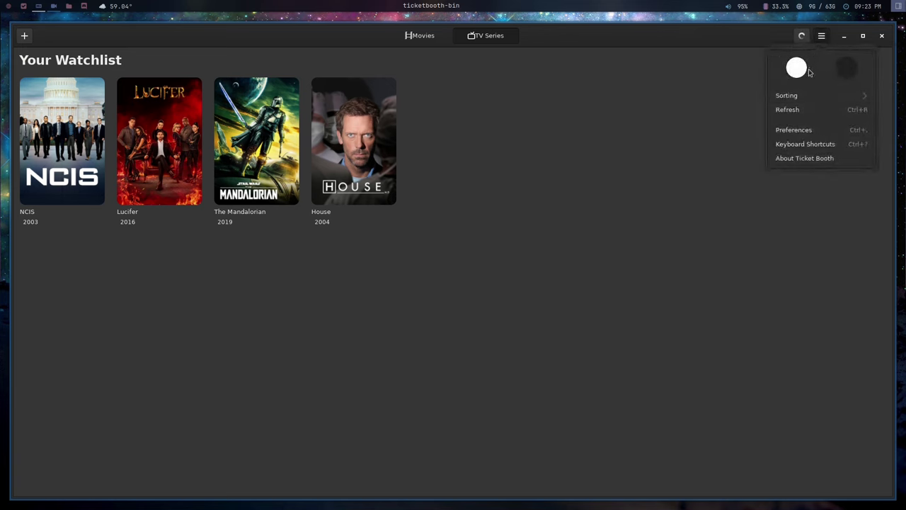
click(800, 131)
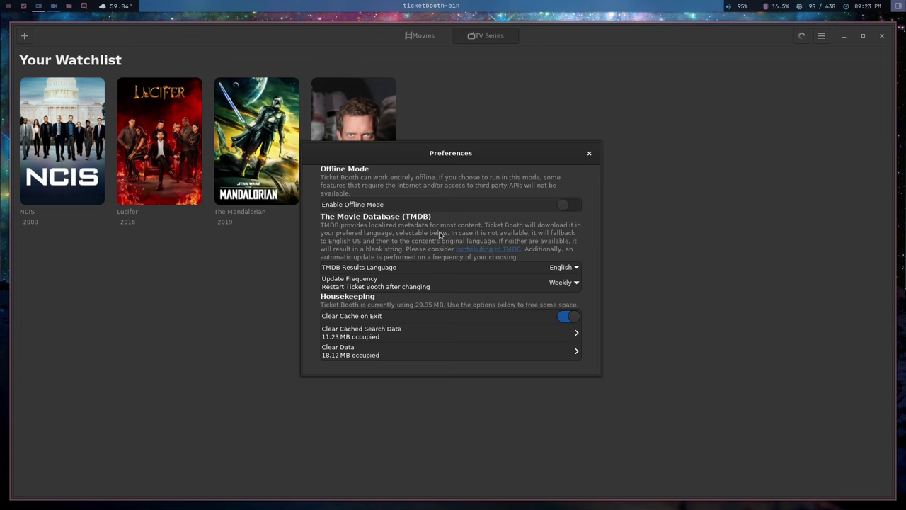
click(427, 340)
click(420, 281)
click(589, 153)
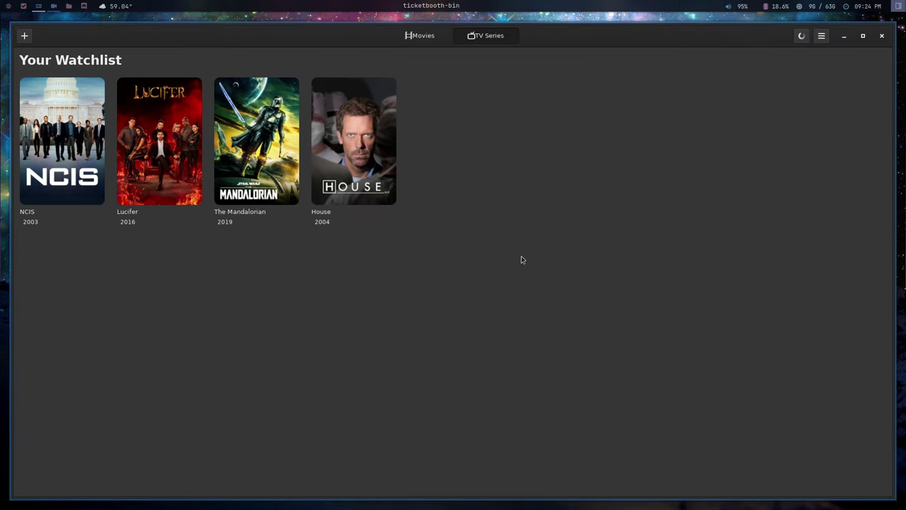
Step: View the Keyboard Shortcuts list from the main menu, then close it
click(822, 36)
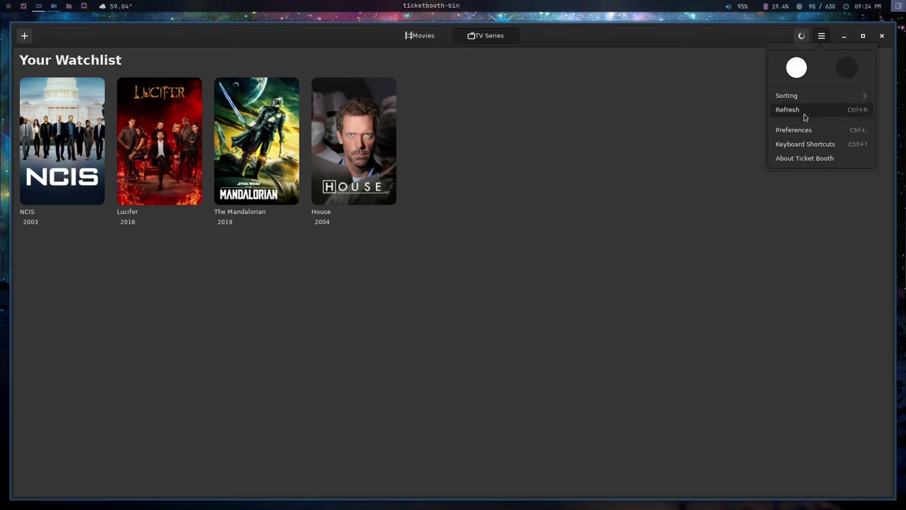
click(805, 143)
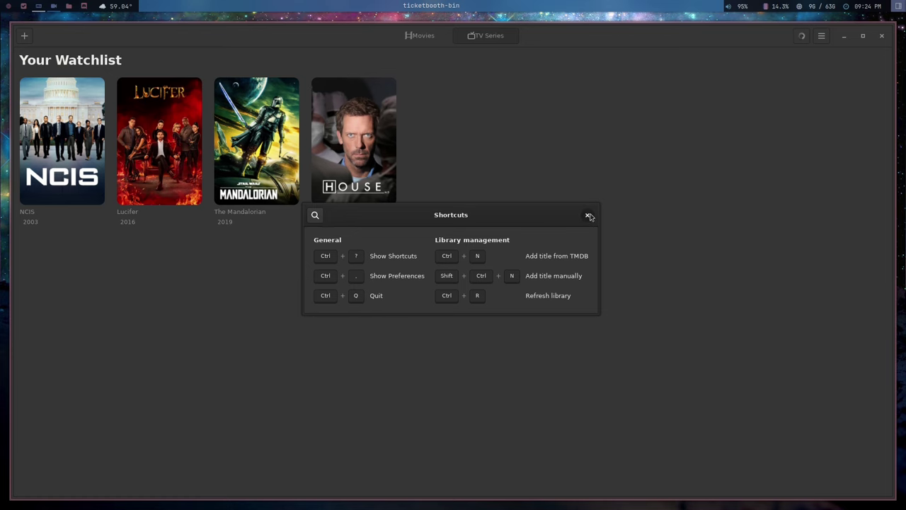
click(589, 216)
Step: Start a manual title entry and toggle its type to Movie and back to TV Series
click(24, 36)
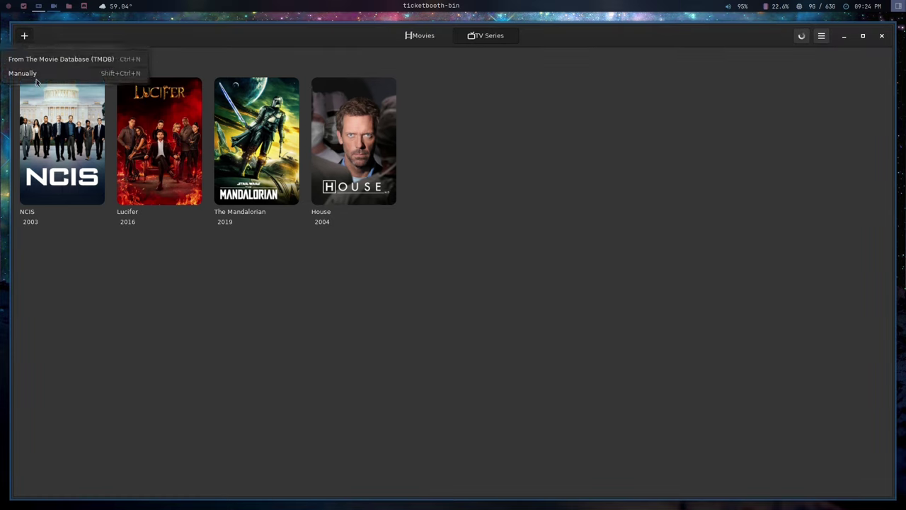
click(28, 74)
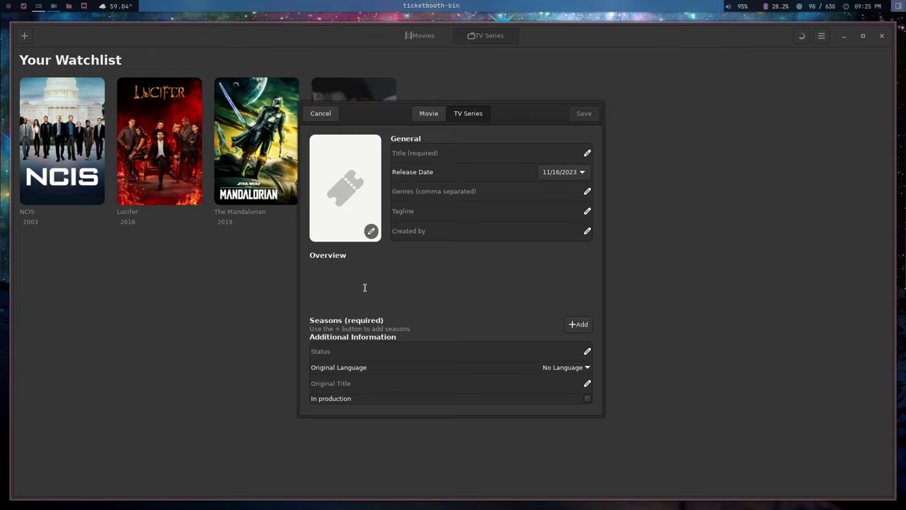
click(427, 115)
click(464, 116)
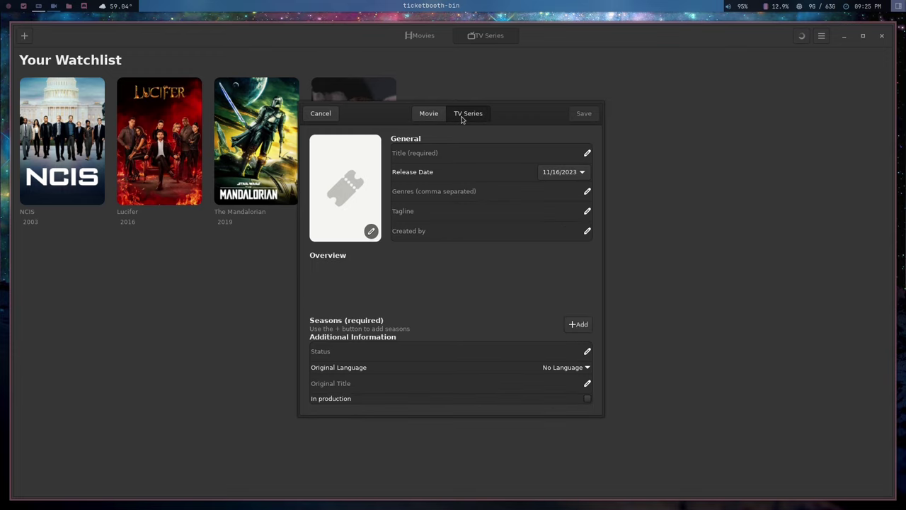
Step: Cancel the blank manual-add form without saving
click(321, 114)
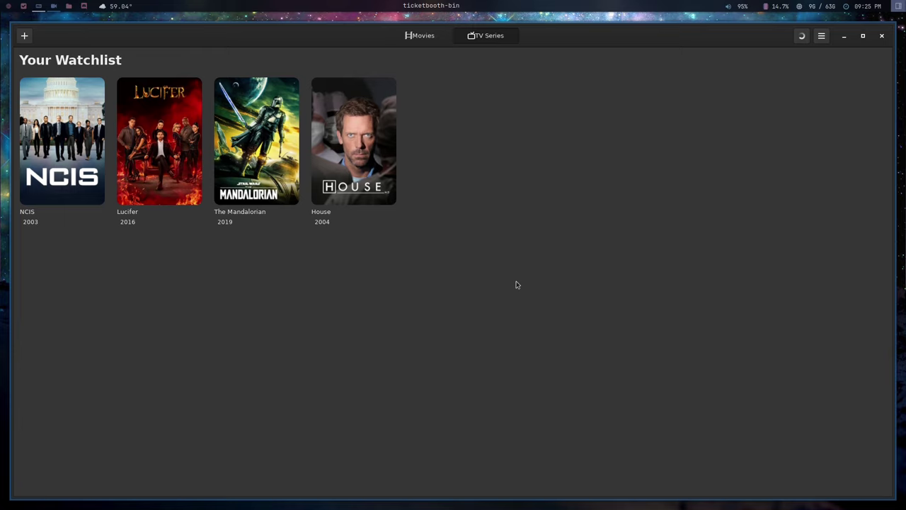